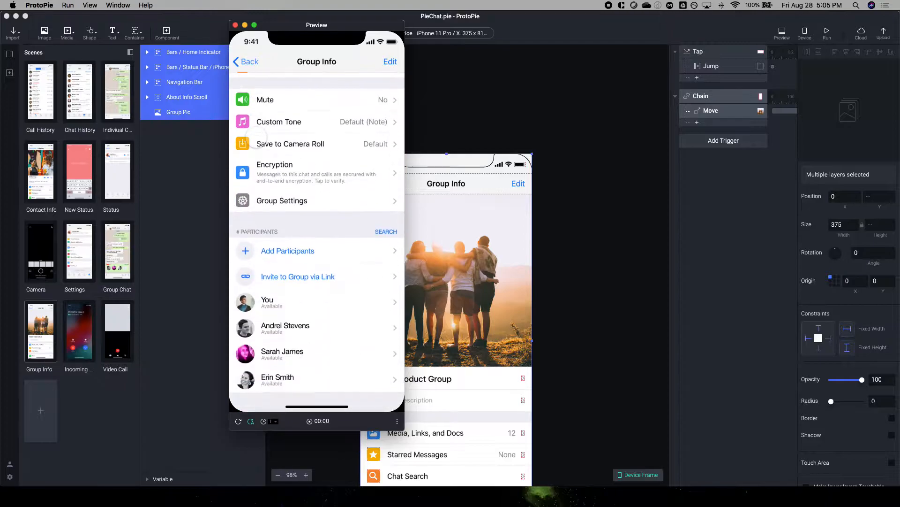
Step: Examine the parallax effect of the group picture by scrolling the finished Group Info screen in the preview
scroll(256, 137, up, 10)
scroll(256, 137, down, 3)
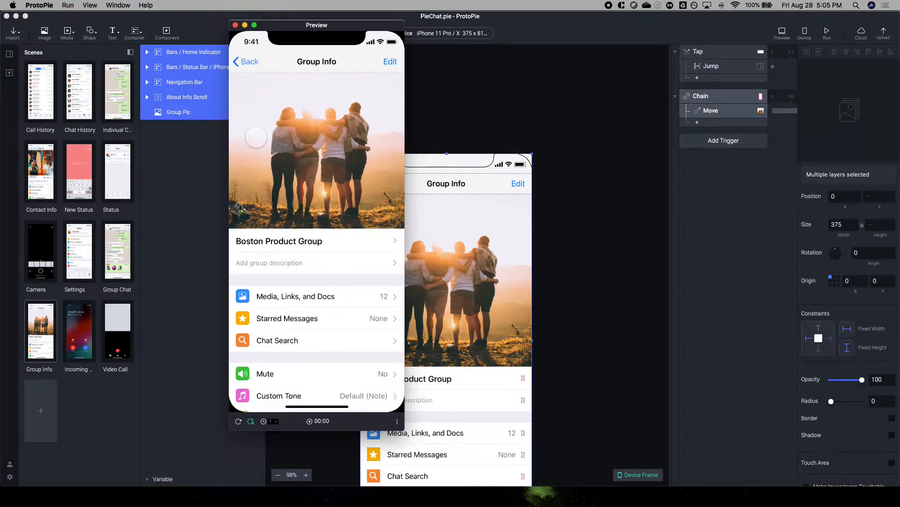
scroll(256, 137, up, 3)
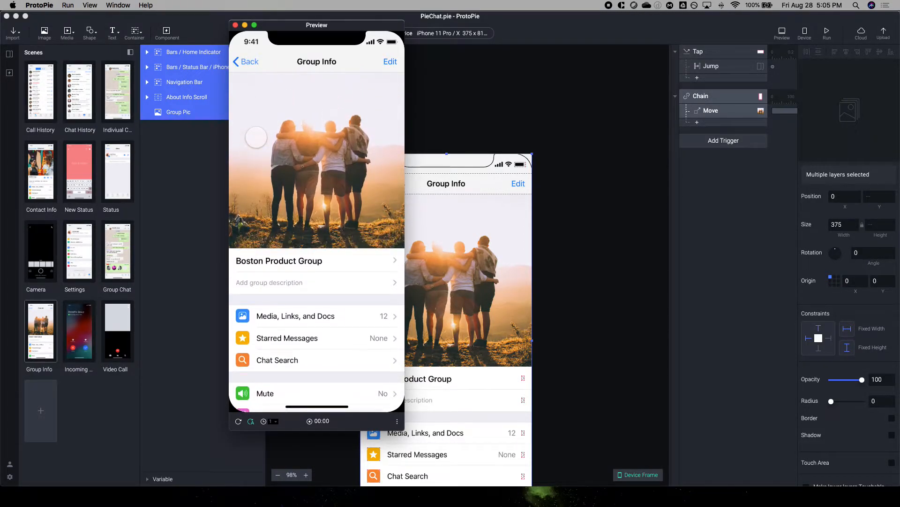
scroll(331, 157, down, 2)
scroll(332, 158, down, 4)
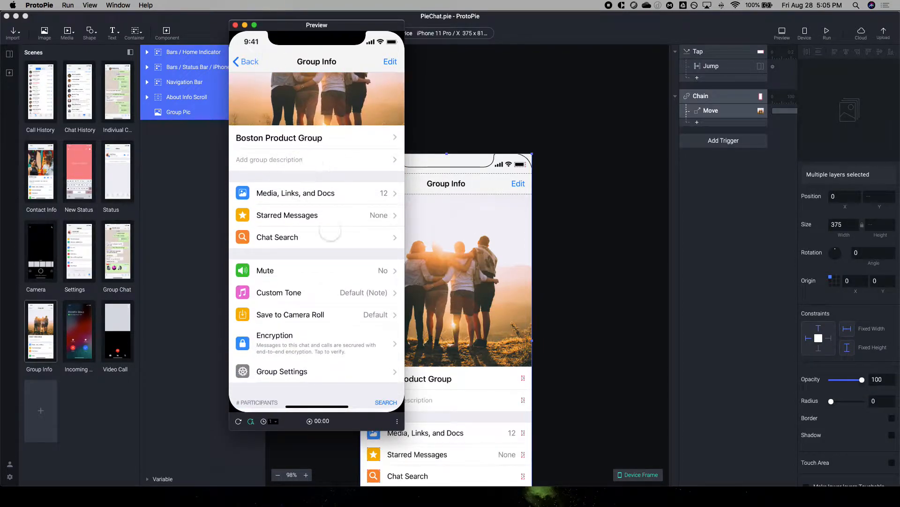
scroll(337, 253, down, 6)
scroll(341, 251, up, 10)
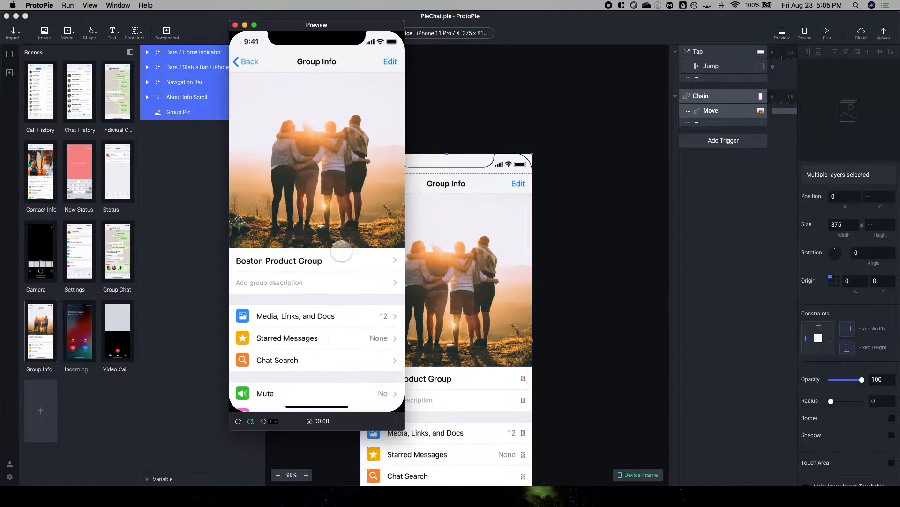
scroll(329, 198, down, 10)
scroll(329, 198, up, 10)
scroll(329, 198, down, 8)
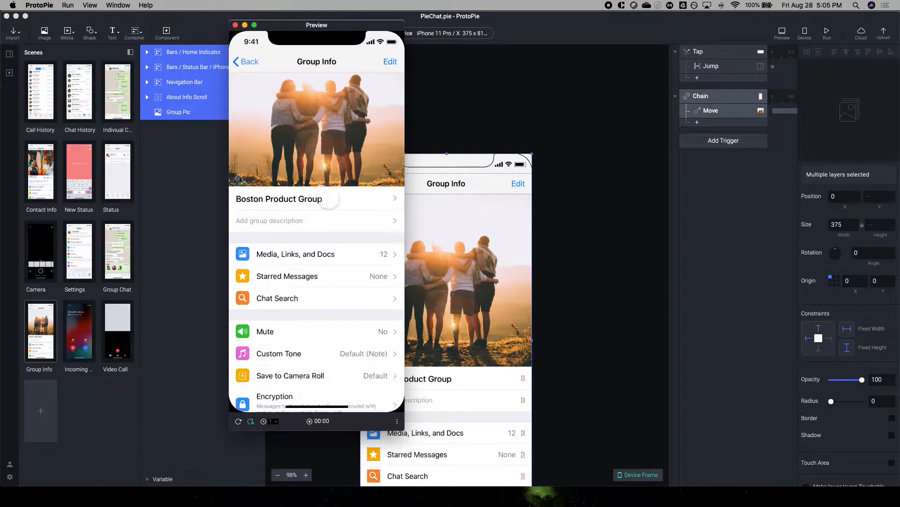
scroll(327, 195, up, 8)
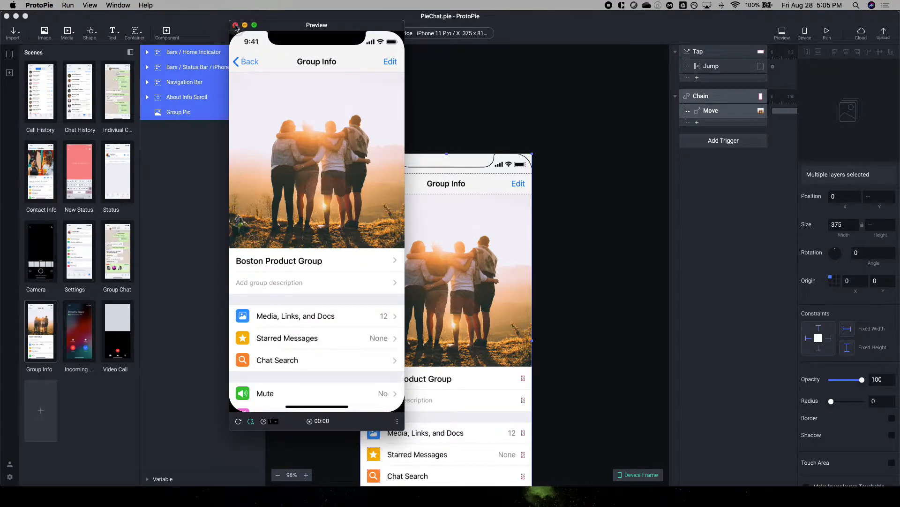
Step: Switch to the "2020.8.28 - Tutorial - Paralax Scroll.pie" project and close the open preview of the finished prototype
key(ctrl+Up)
click(240, 113)
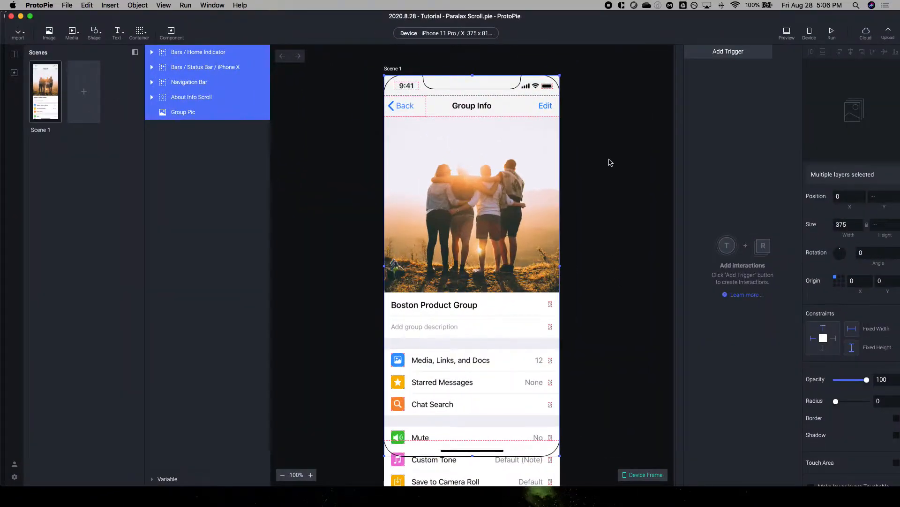
key(ctrl+Up)
click(16, 347)
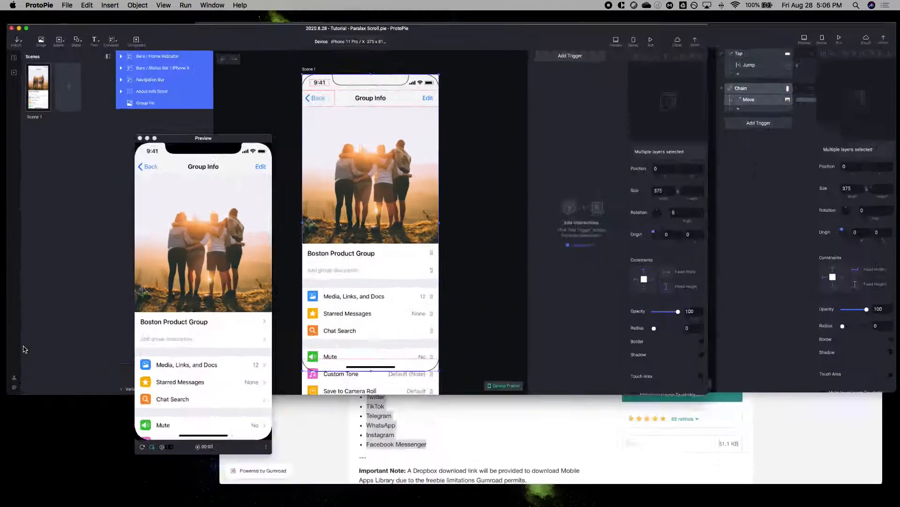
click(236, 25)
Step: Inspect the Group Pic layer and the About Info Scroll container with its contents
click(187, 97)
click(174, 98)
click(163, 101)
click(167, 113)
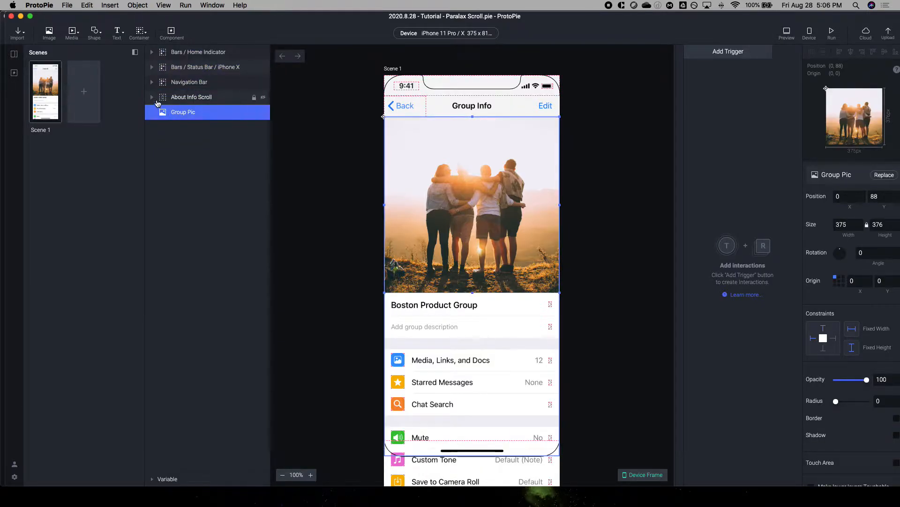
click(157, 99)
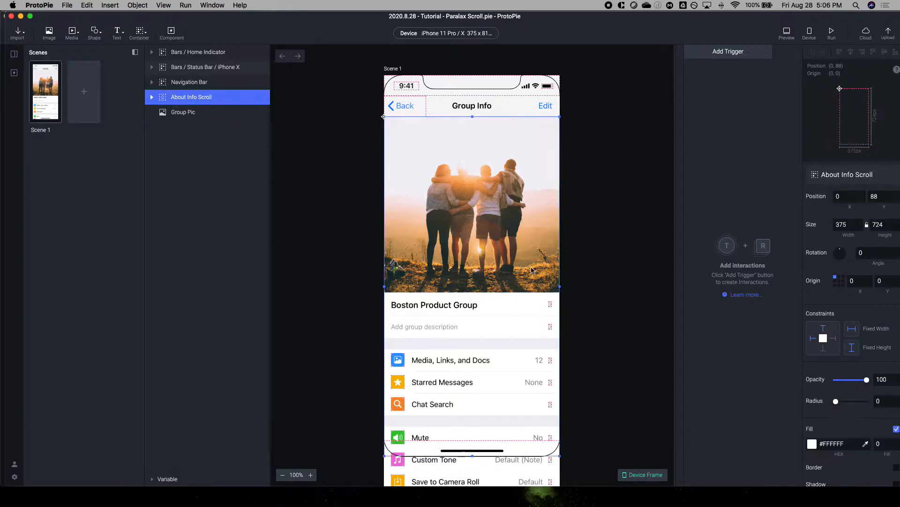
click(151, 97)
click(151, 97)
Step: Add a Chain trigger based on the Scroll property of the About Info Scroll container
click(726, 51)
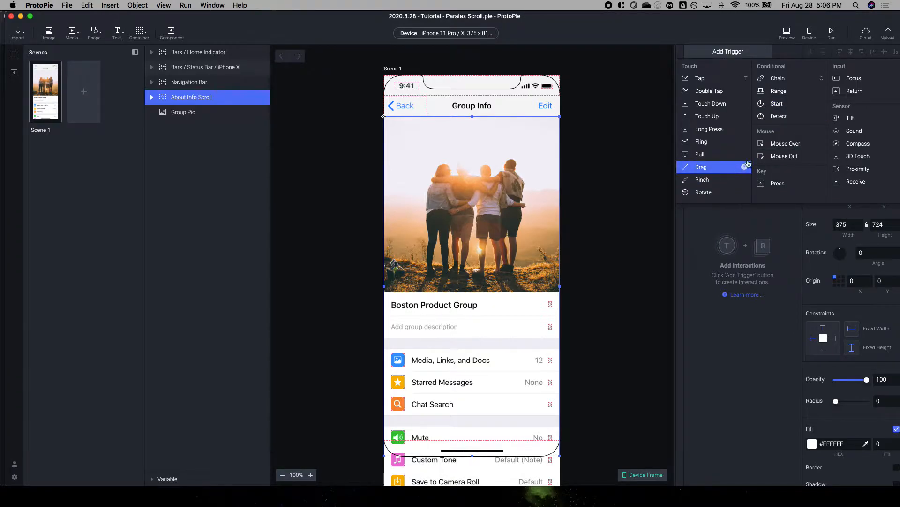
click(224, 98)
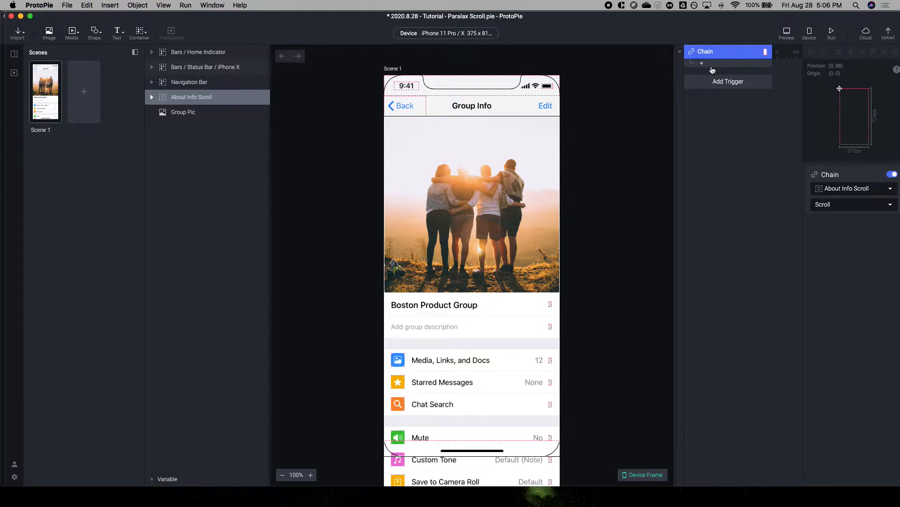
click(713, 83)
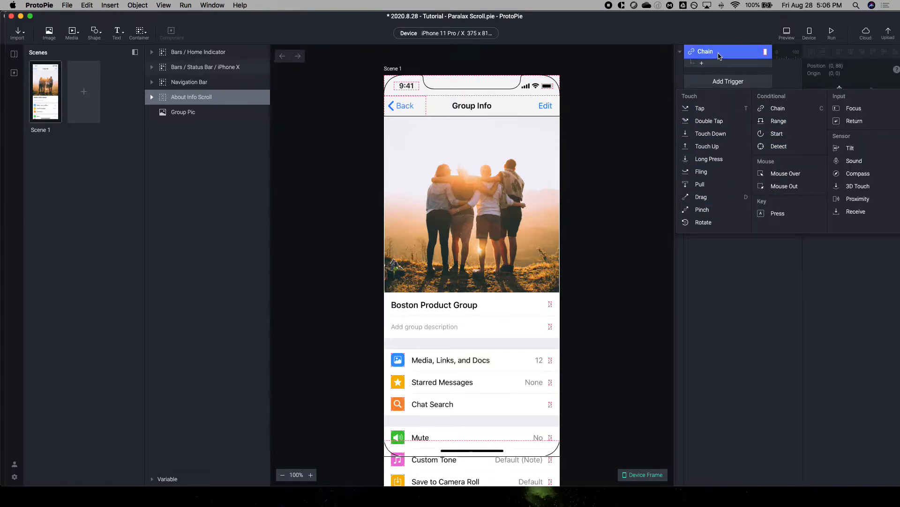
click(720, 54)
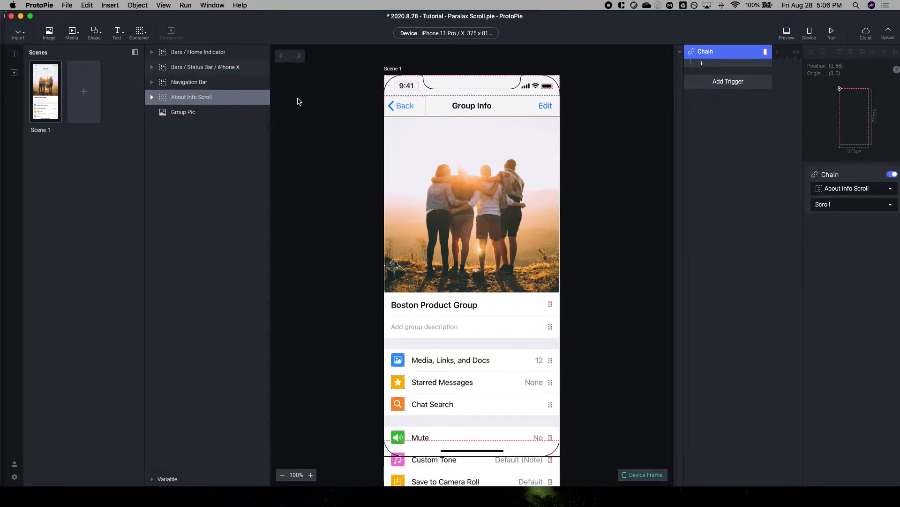
Step: Add a Move response to the Chain trigger and set its scroll range from 0 to 500
click(705, 61)
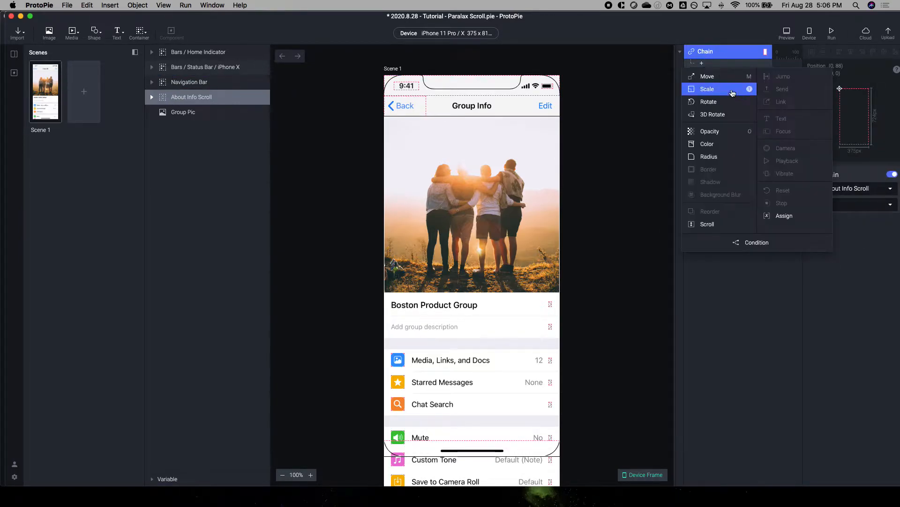
click(722, 75)
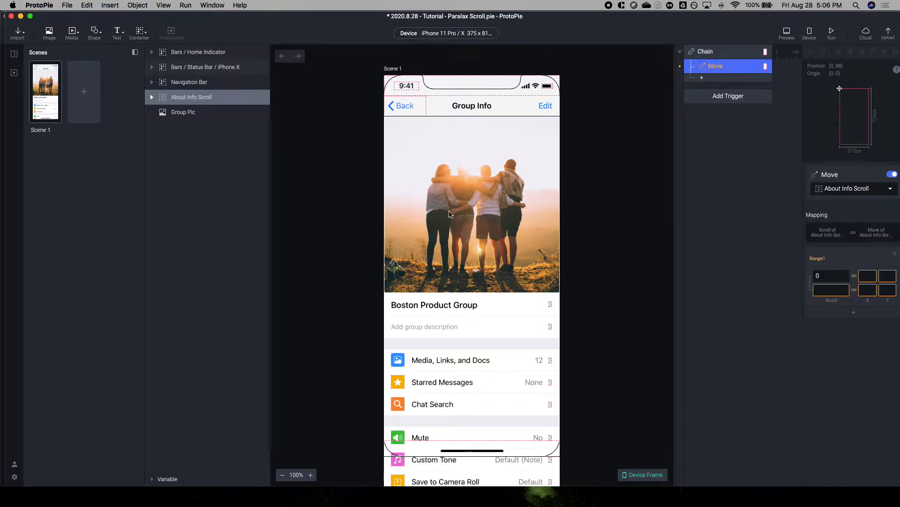
click(827, 290)
click(454, 217)
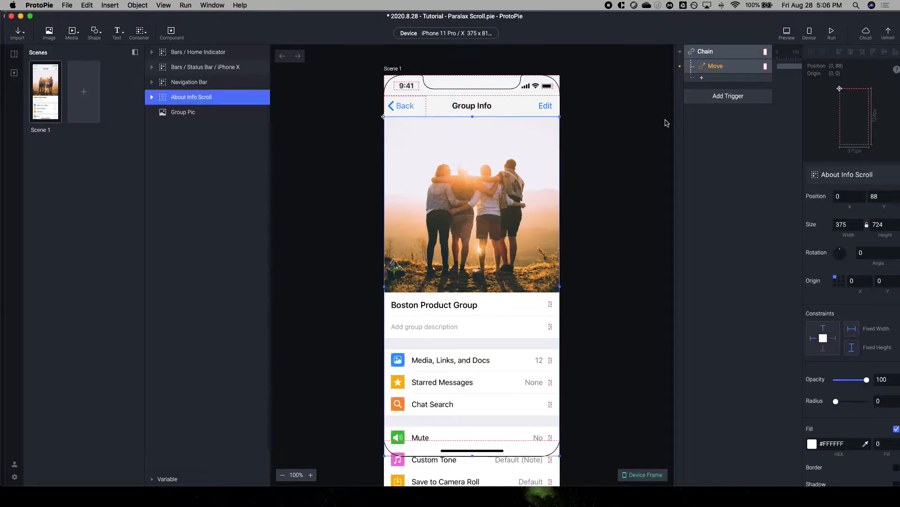
click(714, 68)
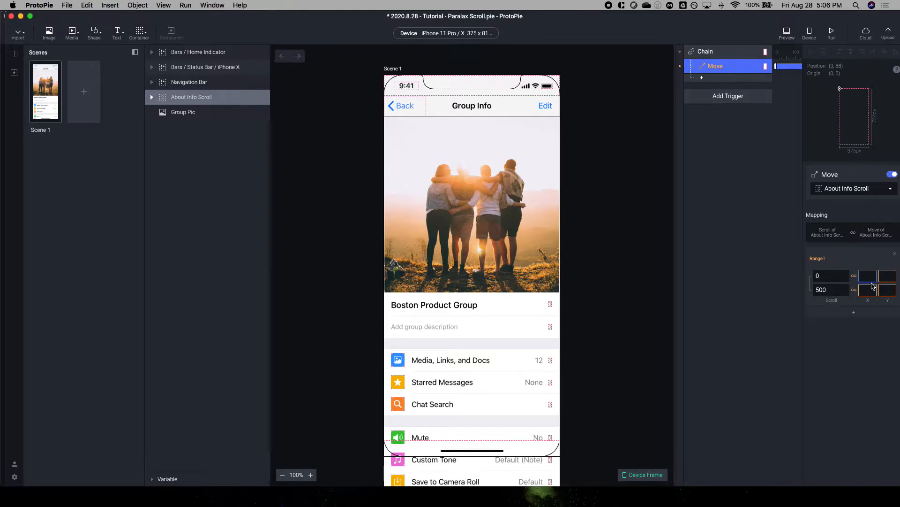
Step: Set the target layer of the Move response to Group Pic
key(Tab)
click(866, 288)
key(Tab)
click(848, 186)
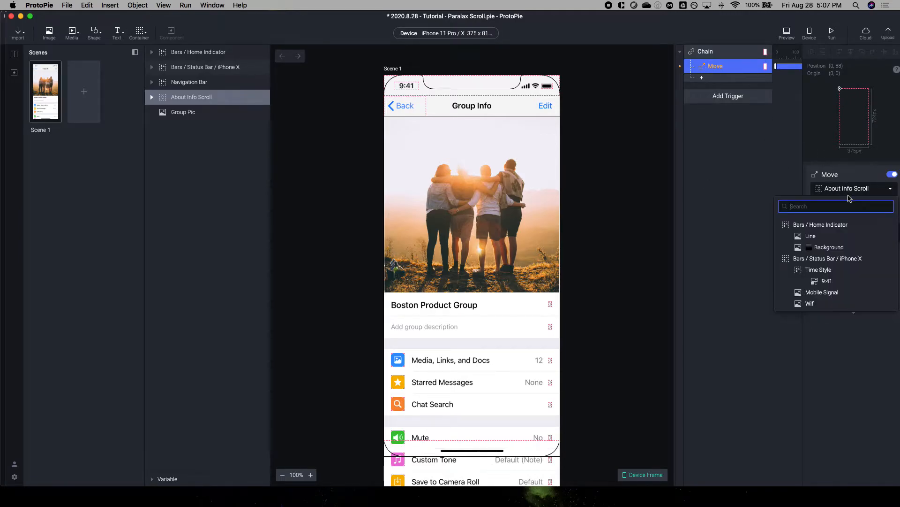
text(Group)
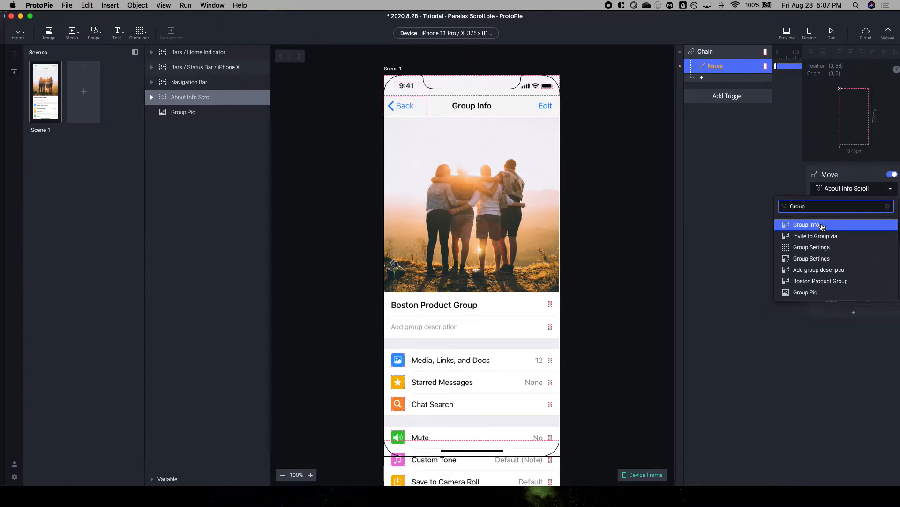
click(813, 293)
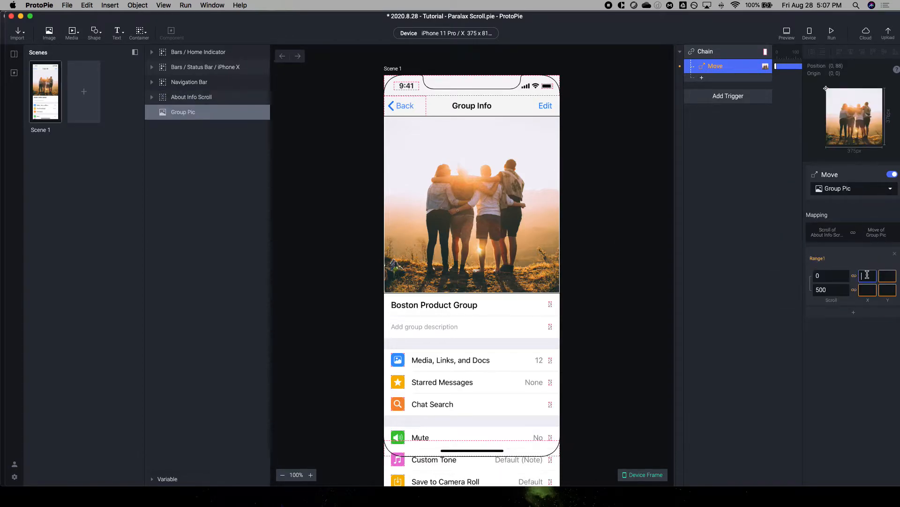
Step: Set Group Pic's position at scroll 0 to X 0 and Y 88 in the Move range
click(436, 208)
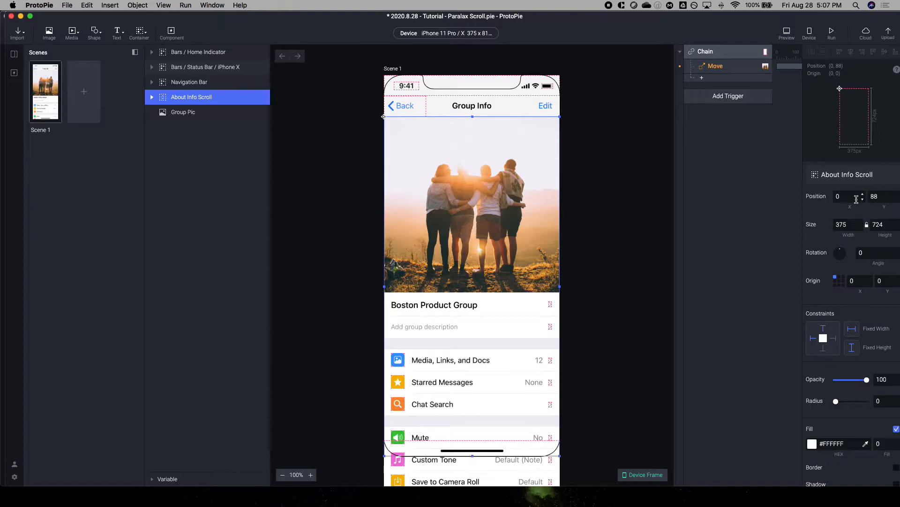
click(716, 66)
click(863, 275)
key(Tab)
text(88)
key(Tab)
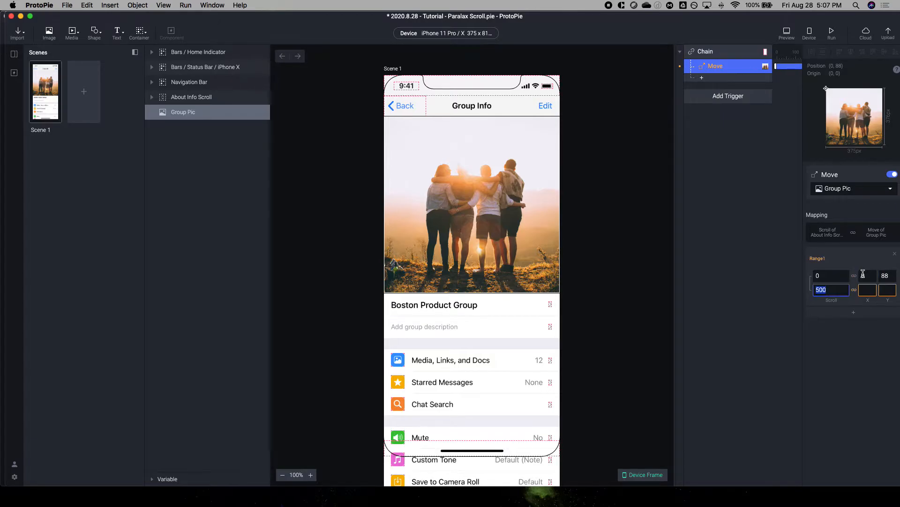
Step: Test scrolling the Group Info screen in the preview, and return to the Move response's settings
click(419, 151)
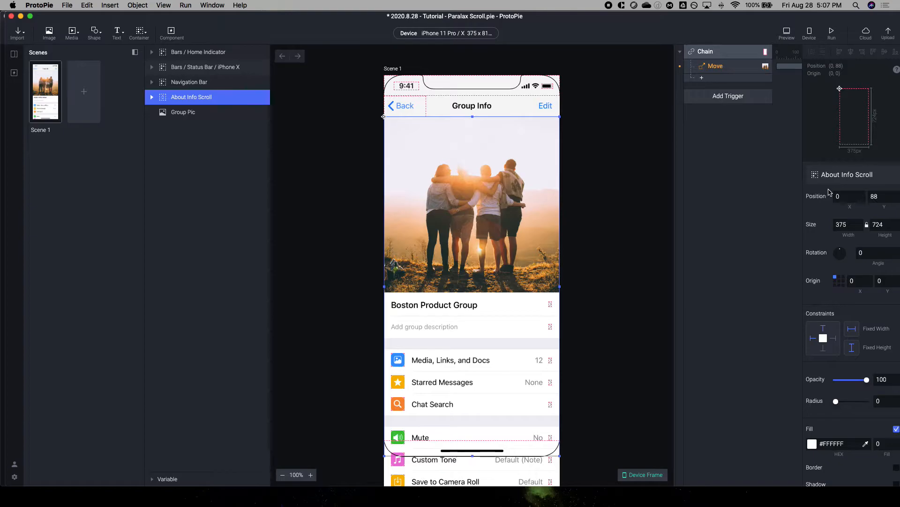
click(787, 33)
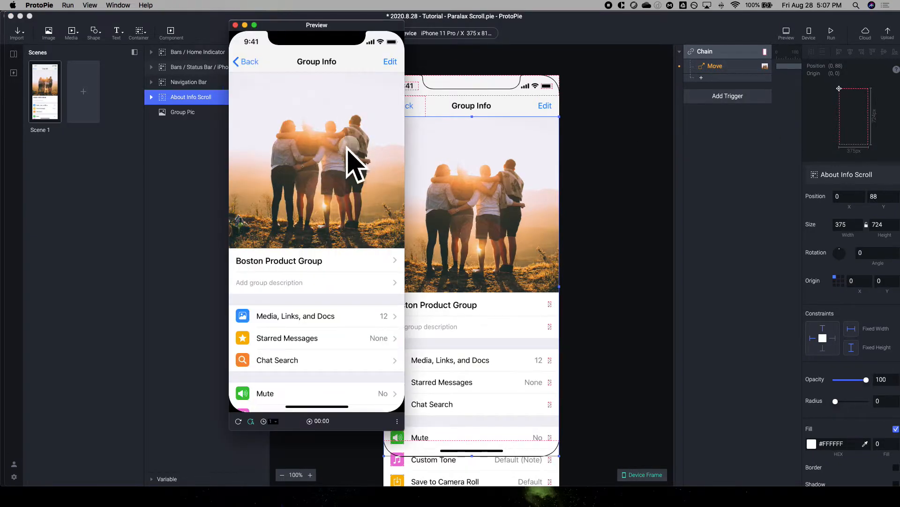
scroll(347, 154, down, 5)
scroll(340, 151, up, 5)
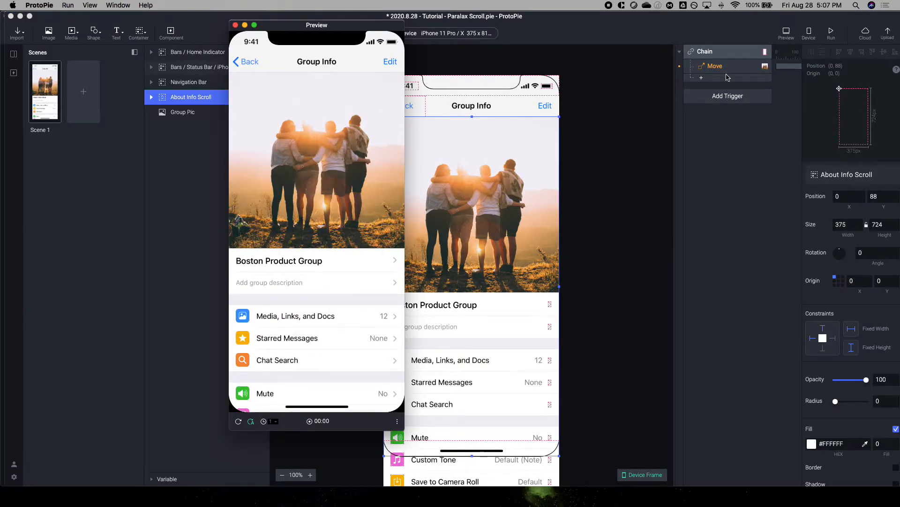
click(726, 72)
click(726, 70)
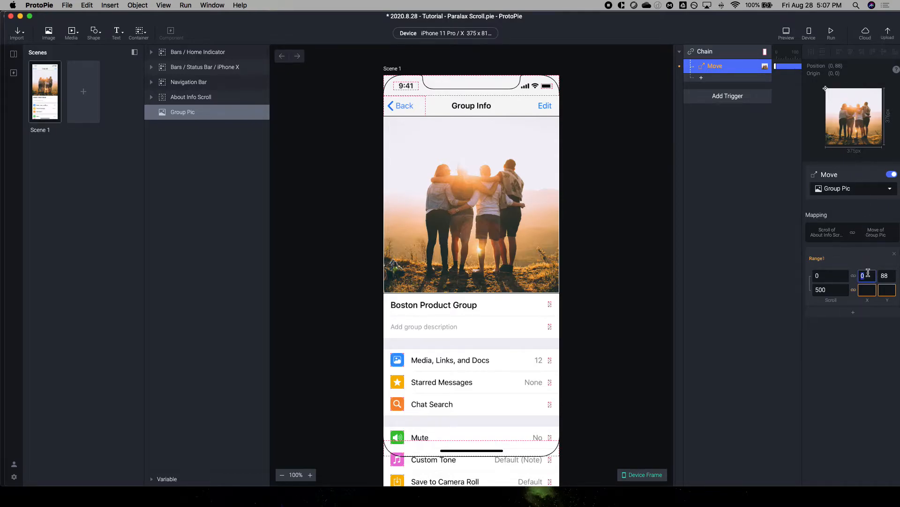
Step: Set the starting X position in the Move range to 180 and test scrolling in the preview
key(Tab)
click(789, 43)
scroll(351, 244, down, 5)
scroll(342, 190, up, 4)
scroll(343, 190, down, 5)
scroll(343, 190, up, 5)
Step: Copy the starting X 180 and Y 88 into the position fields for scroll 500
click(868, 289)
double_click(868, 276)
key(super+c)
click(867, 290)
key(super+v)
double_click(885, 276)
key(super+c)
click(887, 290)
key(super+v)
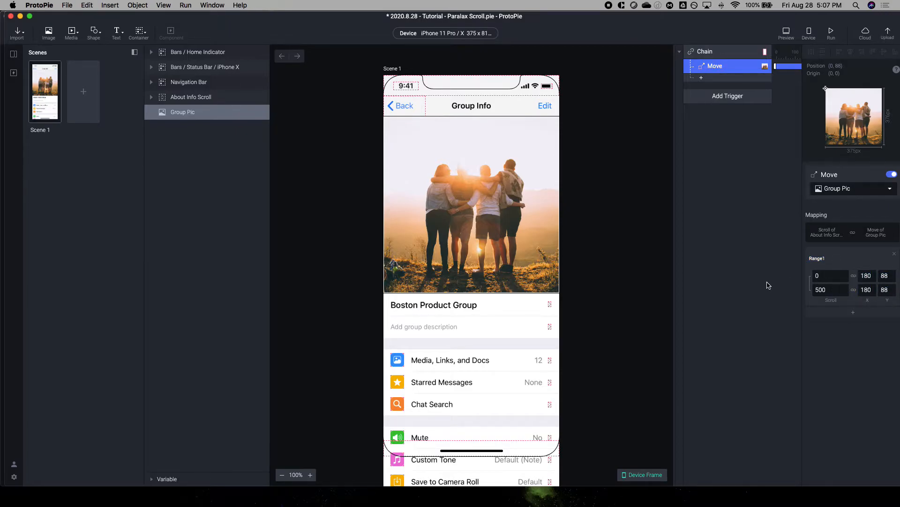
Step: Preview the prototype and scroll the Group Info screen to check how the group picture is positioned
click(780, 38)
scroll(358, 218, down, 10)
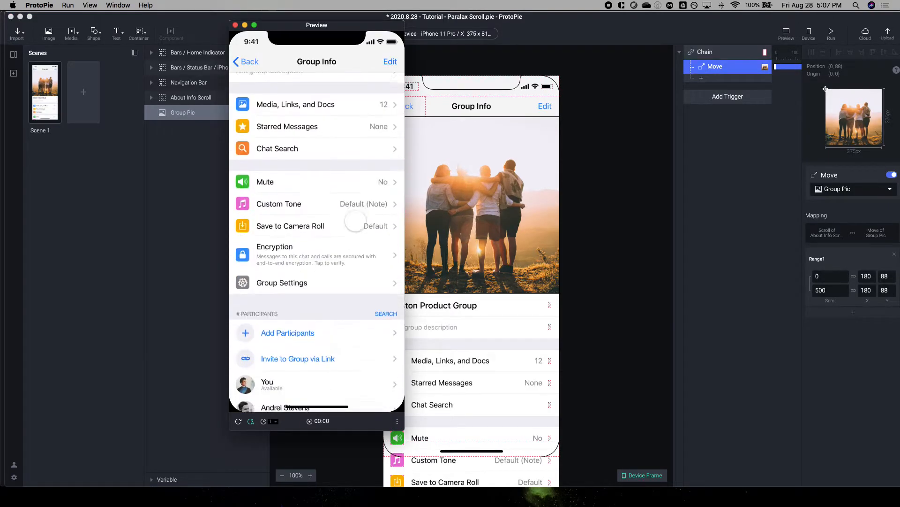
scroll(358, 219, up, 10)
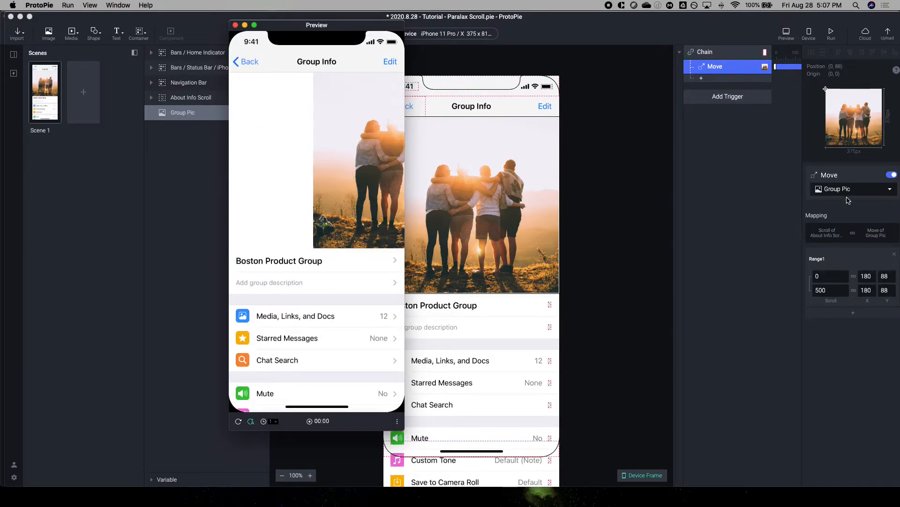
Step: Set both the starting and ending X positions of Group Pic to 0 in the Move range
click(867, 276)
text(0)
key(Tab)
click(870, 291)
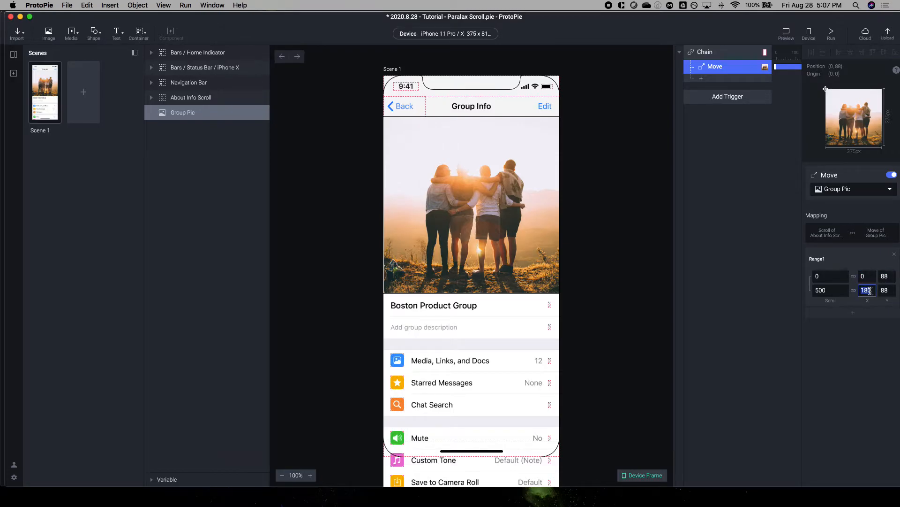
text(0)
key(Tab)
Step: Change the ending Y position of Group Pic at scroll 500 in the Move response
click(435, 181)
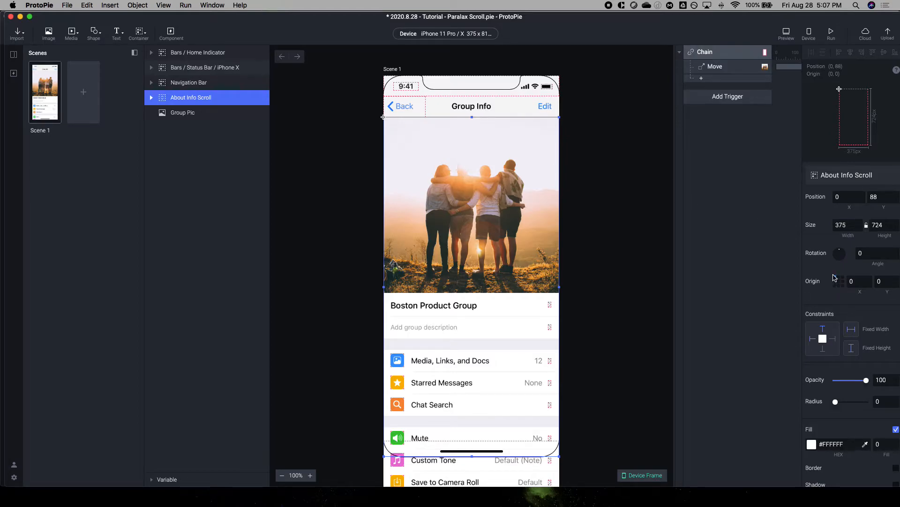
click(729, 70)
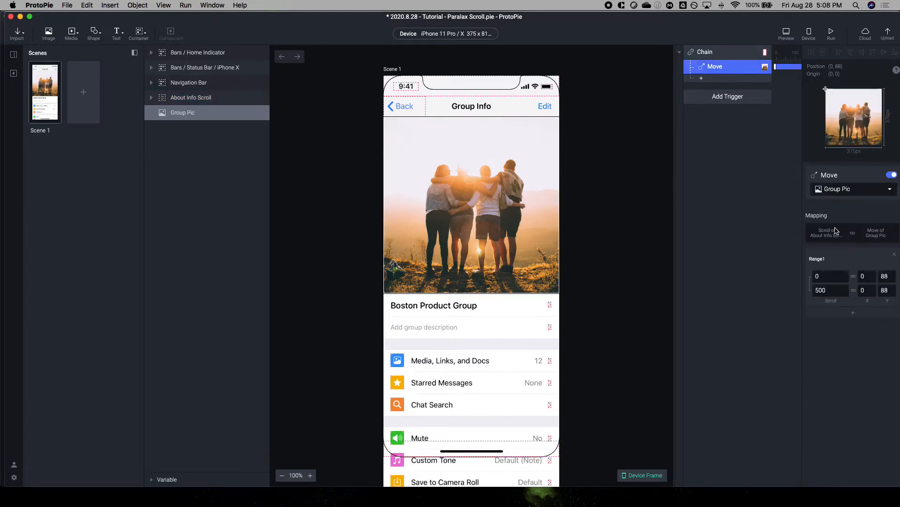
click(886, 290)
key(Return)
click(785, 281)
Step: Preview the prototype and scroll down the Group Info screen to check the picture's vertical parallax movement
click(786, 33)
scroll(301, 194, down, 5)
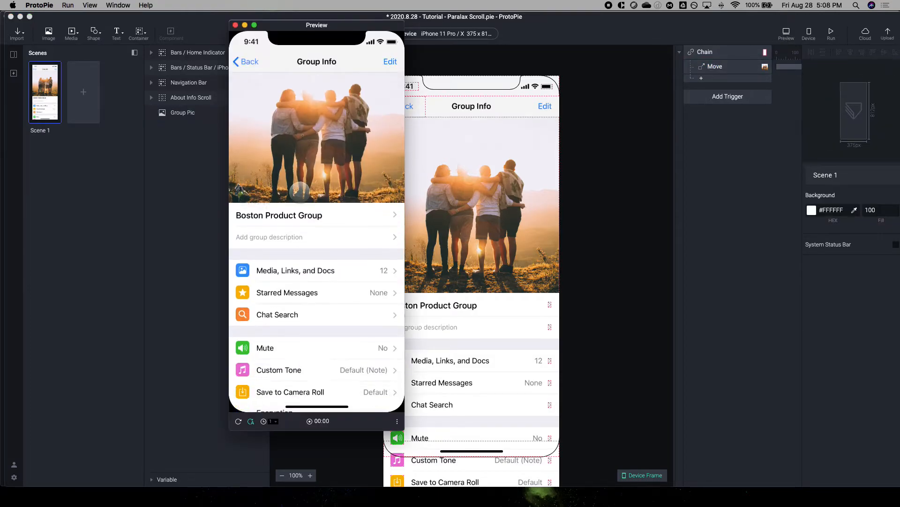
scroll(301, 195, down, 5)
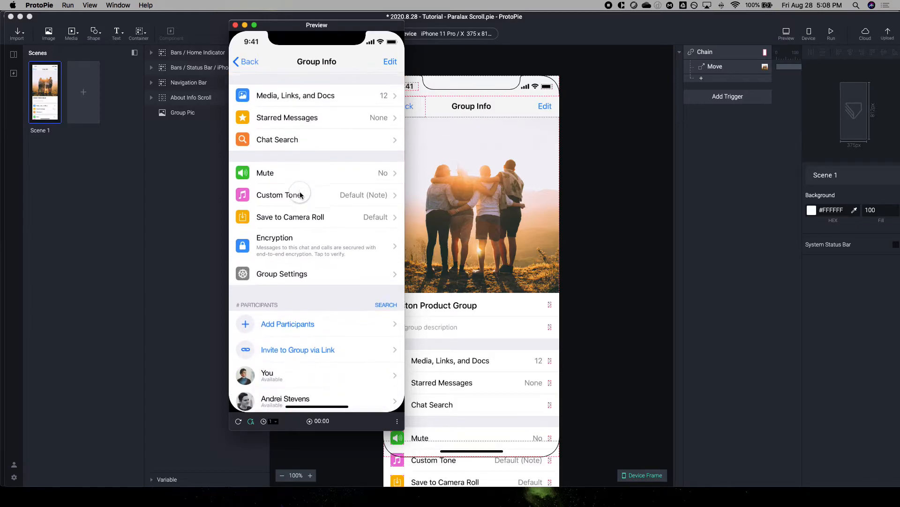
Step: Set the ending Y position of Group Pic at scroll 500 to 250 in the Move response
scroll(286, 261, up, 10)
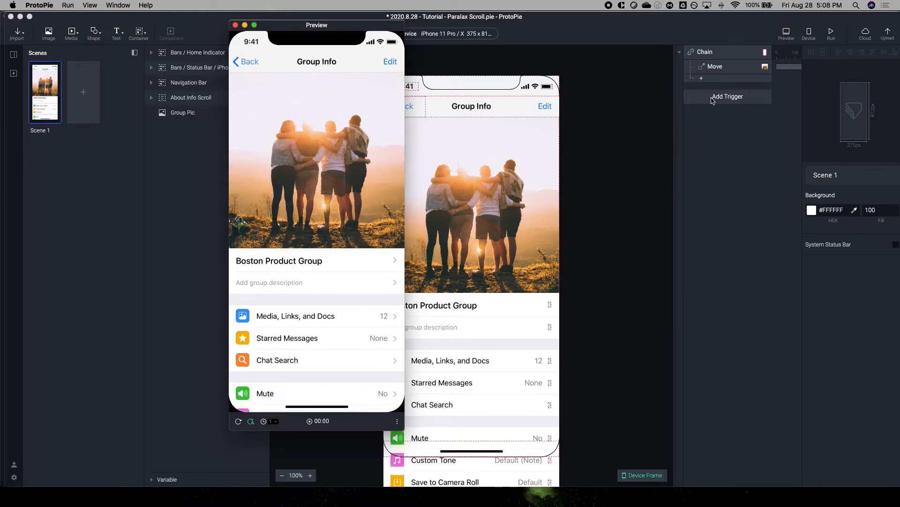
click(714, 68)
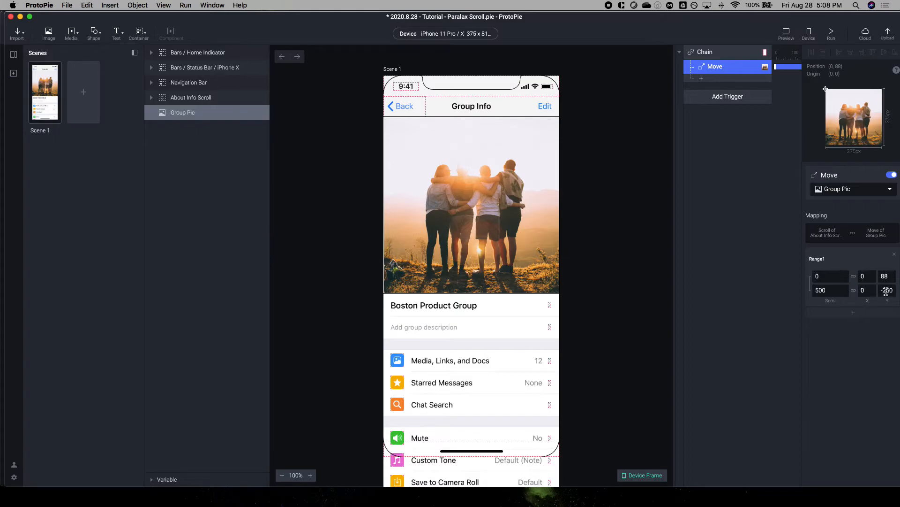
click(884, 291)
click(769, 342)
Step: Preview the prototype and scroll the Group Info screen up and down to check how the picture moves with a positive ending Y
click(787, 36)
scroll(376, 173, down, 6)
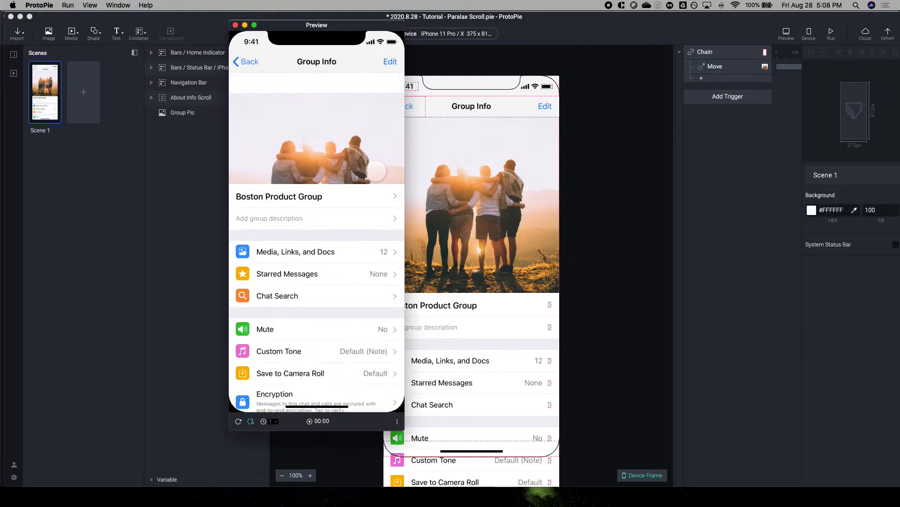
scroll(375, 175, up, 6)
scroll(375, 177, down, 4)
scroll(376, 176, down, 5)
scroll(374, 181, up, 6)
scroll(372, 184, down, 4)
scroll(371, 183, up, 2)
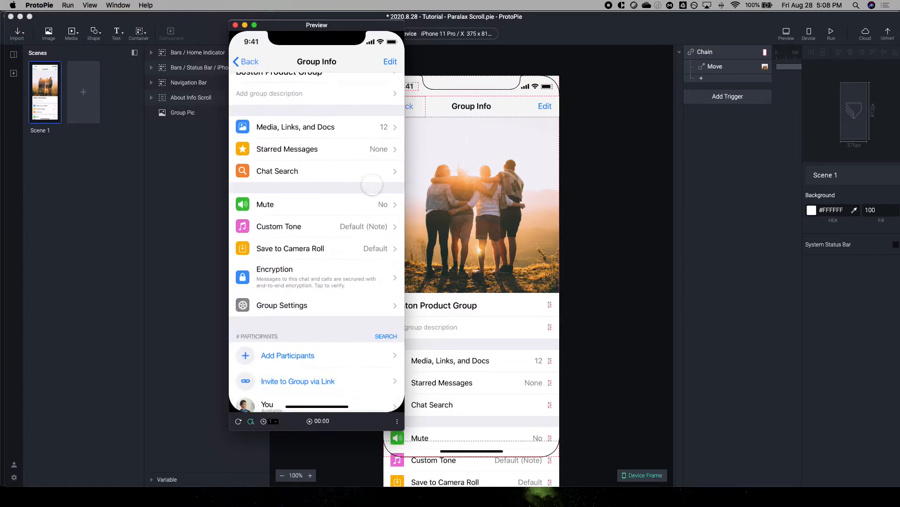
scroll(371, 181, down, 4)
scroll(373, 183, up, 6)
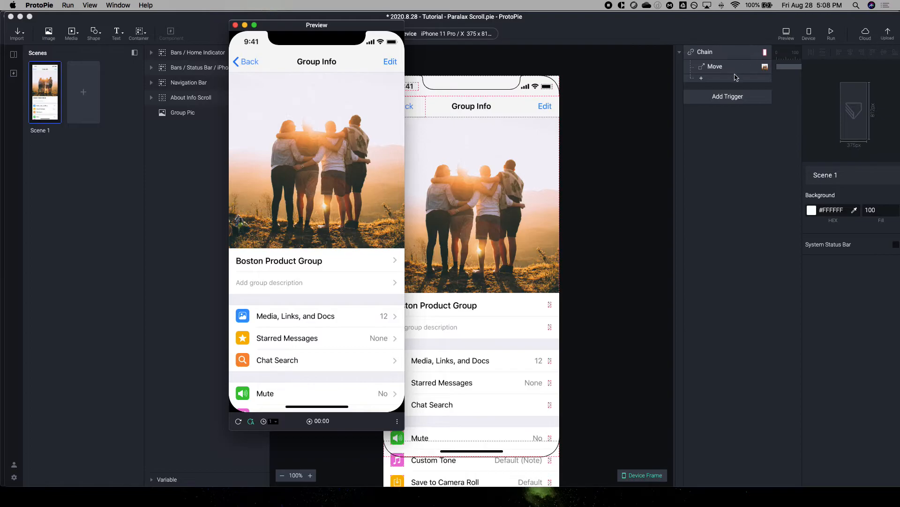
Step: Set the ending Y position of Group Pic at scroll 500 to -250 in the Move response
click(736, 76)
click(732, 70)
click(886, 290)
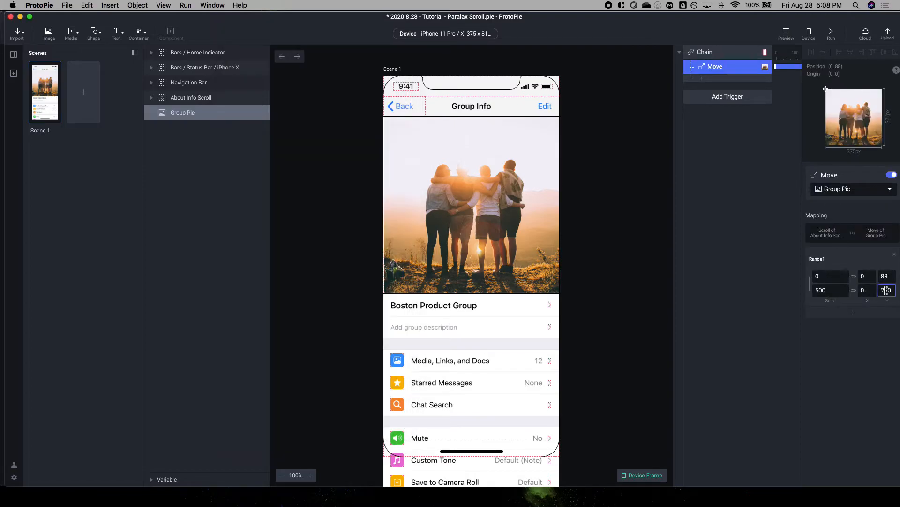
key(Return)
Step: Bring the Preview window forward and scroll the Group Info screen repeatedly to check the group picture's parallax with the negative ending Y
key(ctrl+Up)
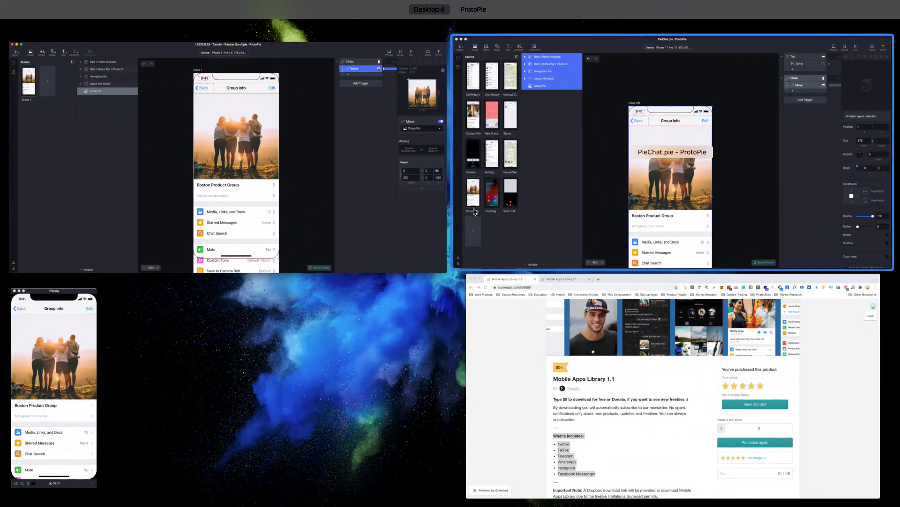
click(81, 422)
scroll(308, 179, down, 7)
scroll(308, 178, up, 6)
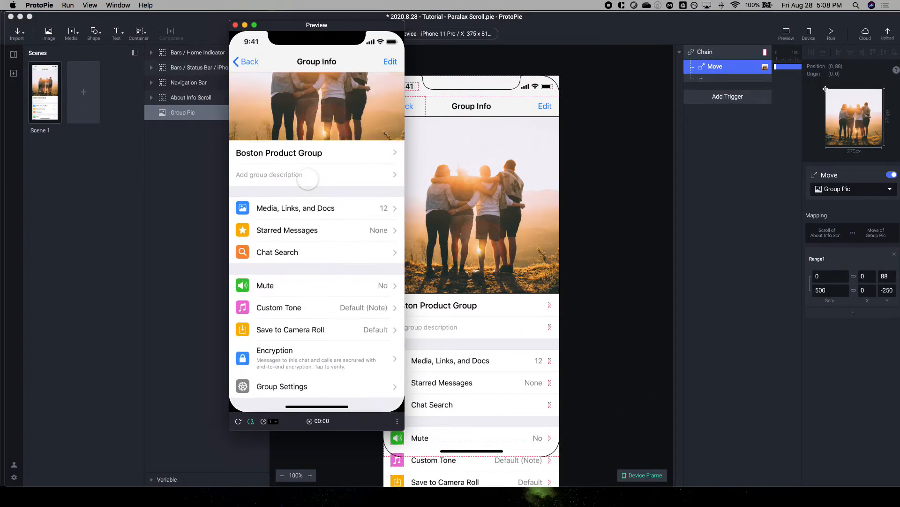
scroll(308, 178, down, 3)
scroll(308, 179, up, 2)
scroll(308, 179, down, 5)
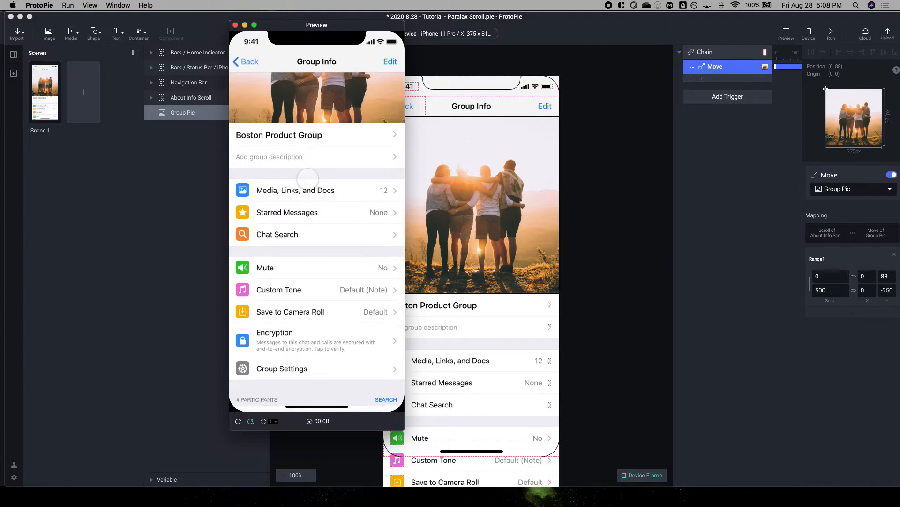
scroll(309, 179, down, 2)
scroll(309, 179, up, 10)
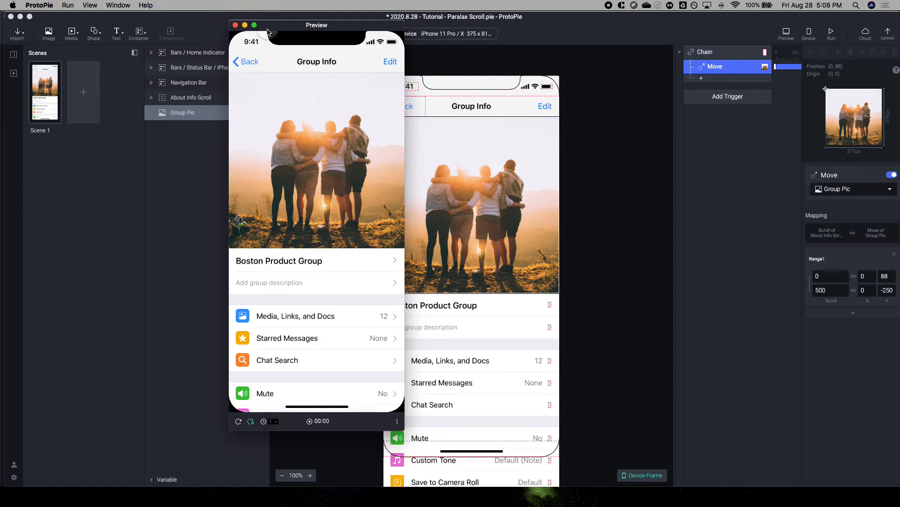
Step: Save the changes and upload the prototype to the personal cloud space
click(888, 33)
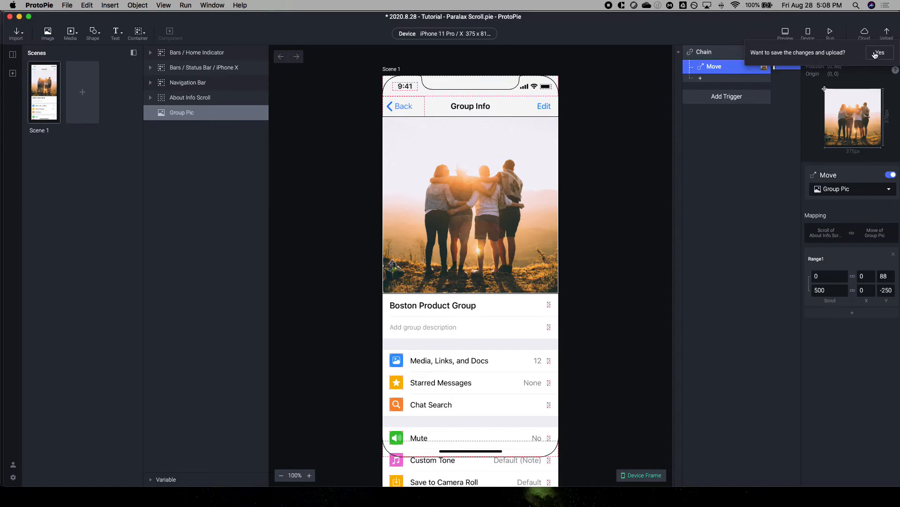
click(876, 54)
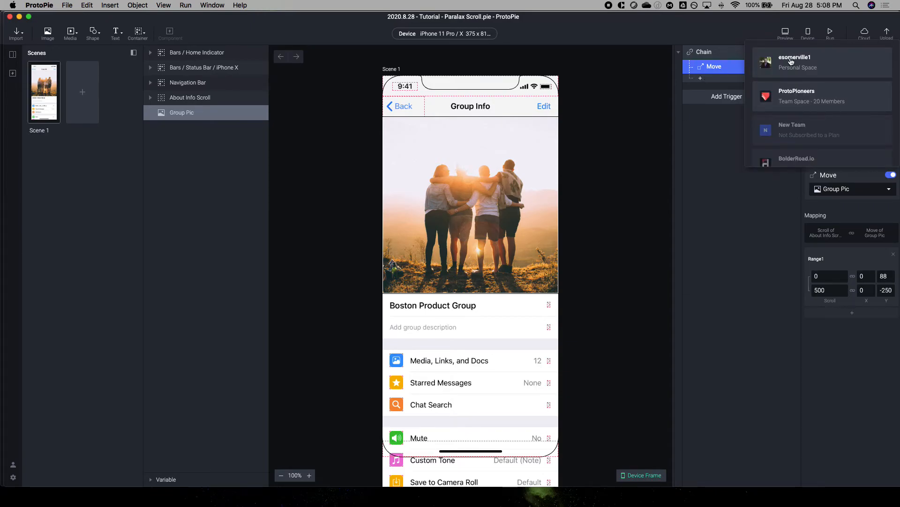
Step: Switch to Chrome and examine the Mobile Apps Library 1.1 page on Gumroad, including its description, included apps and preview images
key(ctrl+Up)
click(568, 342)
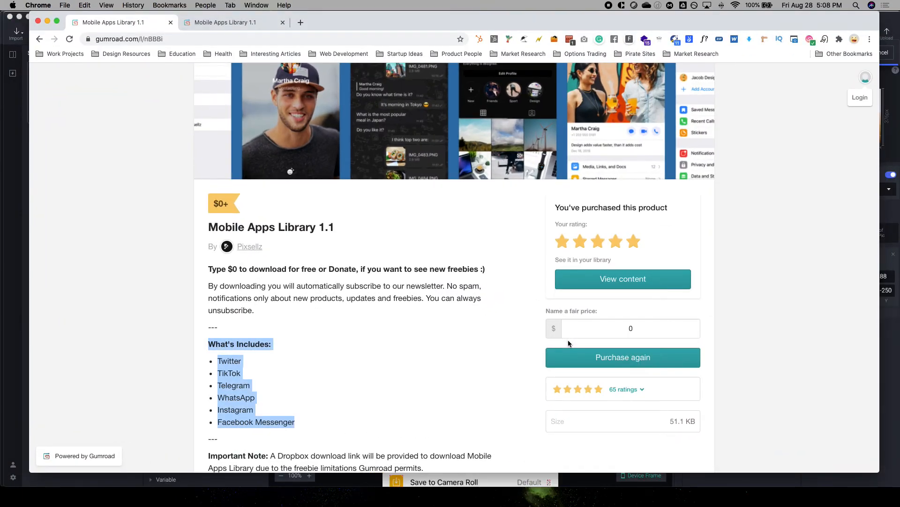
click(234, 298)
scroll(298, 349, down, 3)
drag(309, 329, 209, 250)
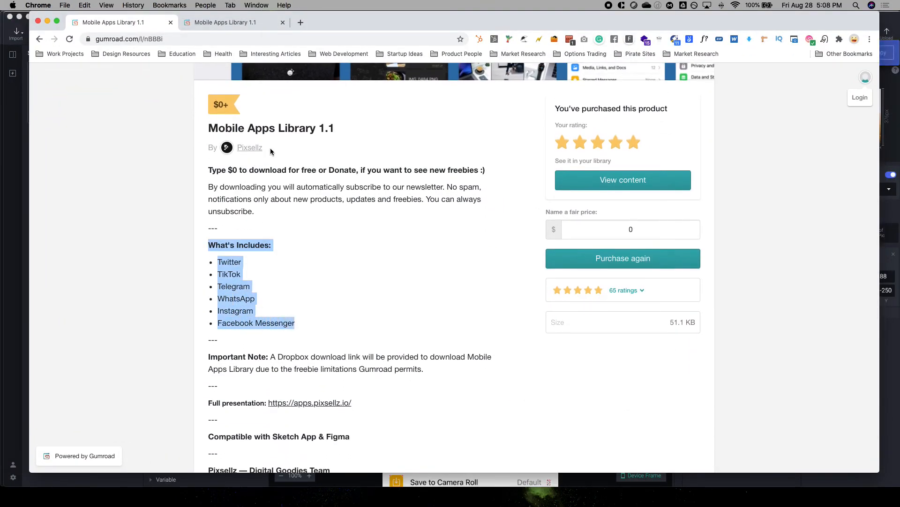
scroll(274, 148, up, 5)
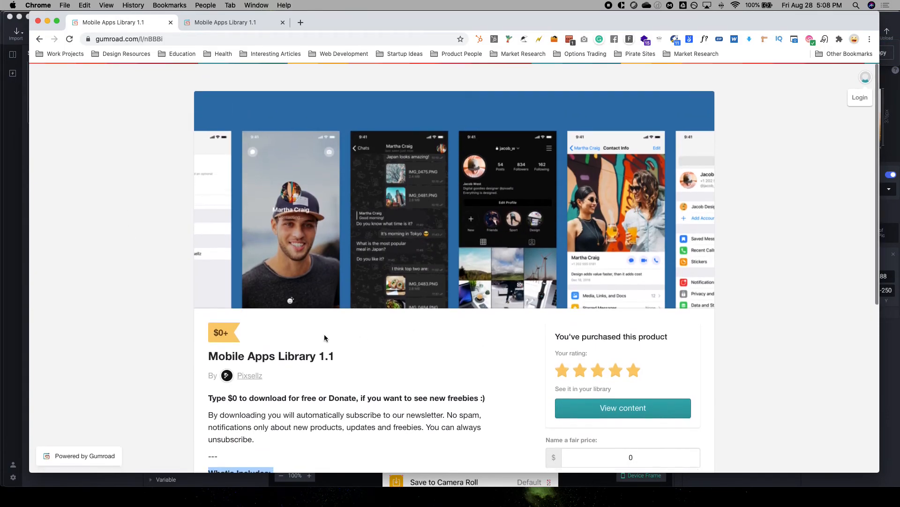
scroll(388, 244, down, 3)
scroll(387, 242, down, 4)
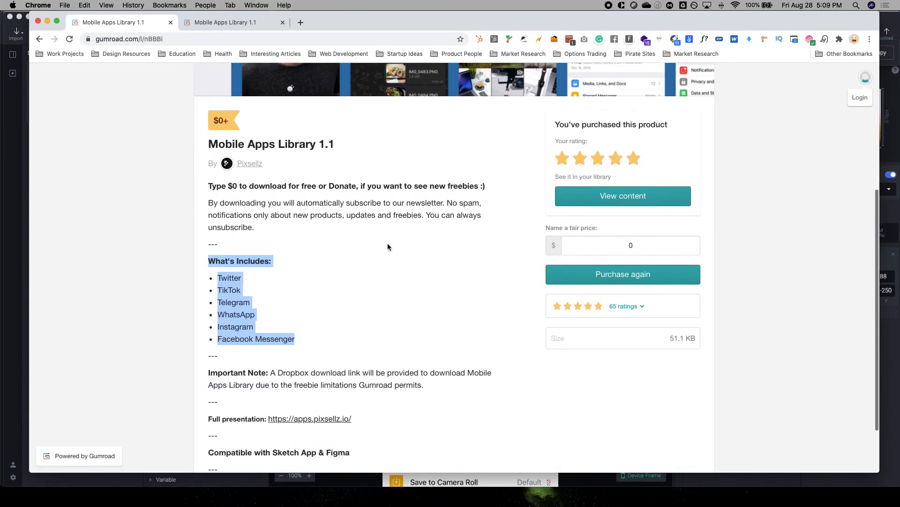
drag(356, 291, 217, 303)
scroll(271, 261, up, 5)
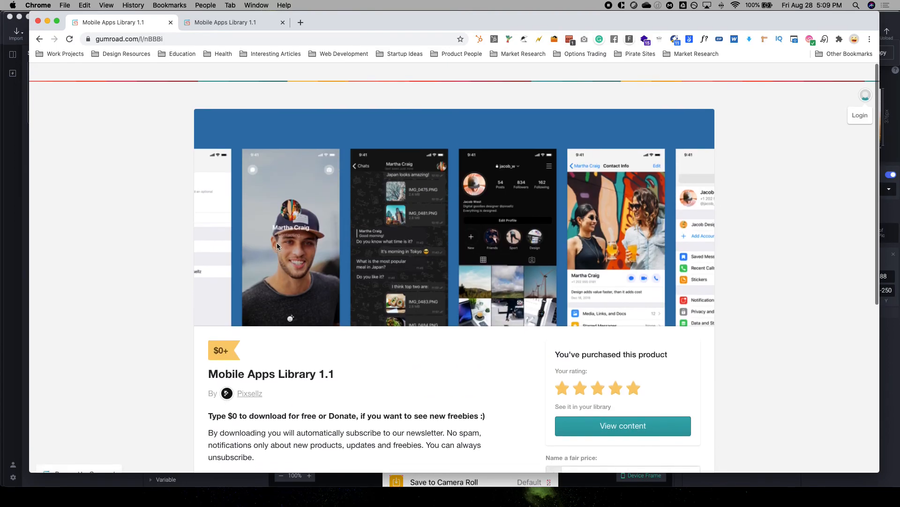